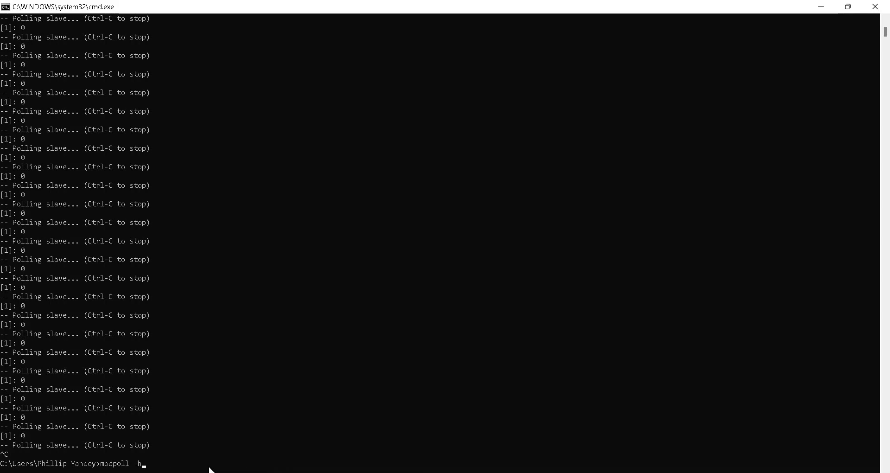
# Display the modpoll usage help by running modpoll -h
pyautogui.press('Down')
pyautogui.press('Up')
pyautogui.press('Return')
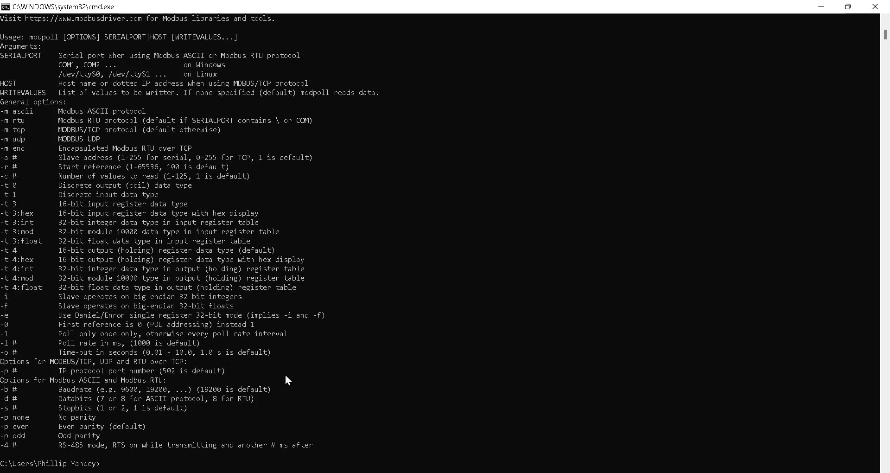
# Poll the remote Modbus slave by running modpoll -m tcp -l 3000 -o 4 166.155.25.81
pyautogui.press('Up')
pyautogui.write('-h')
pyautogui.press('Up')
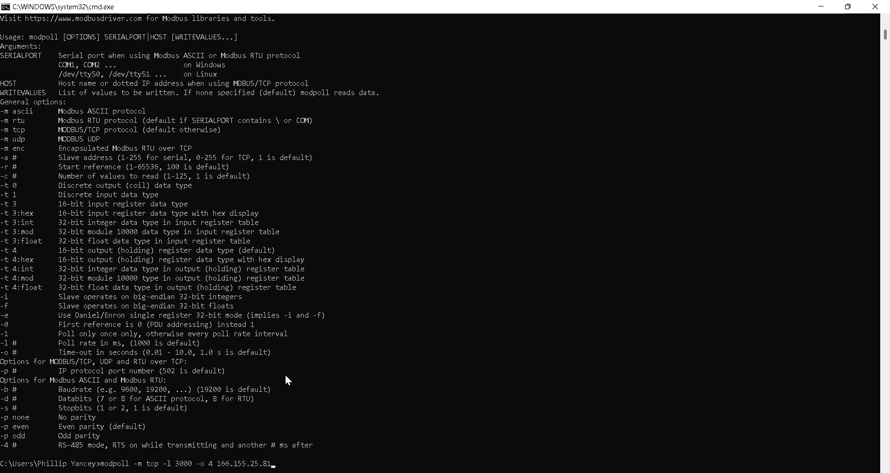
pyautogui.press('Return')
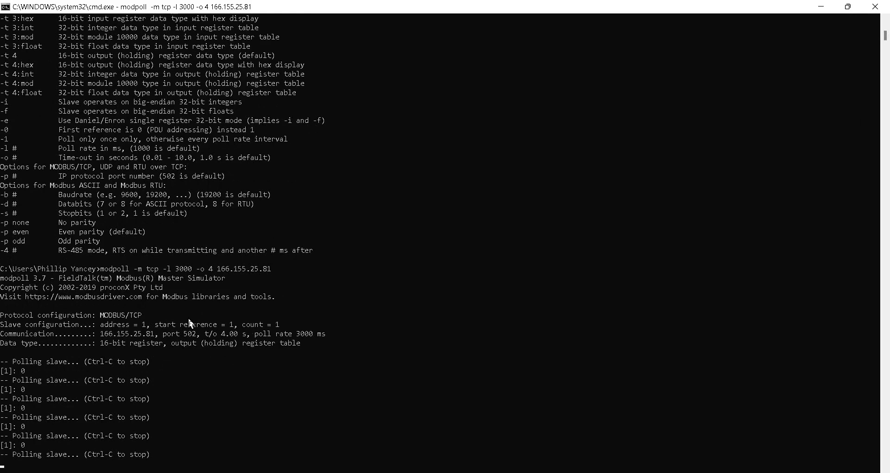
# Switch to the MDS Orbit Device Manager login page in the browser and sign in as admin with the account password
pyautogui.click(393, 467)
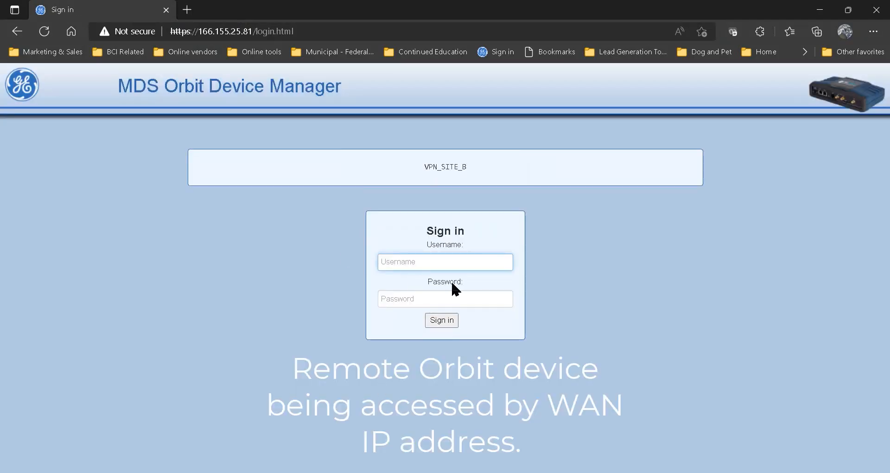
pyautogui.write('admin')
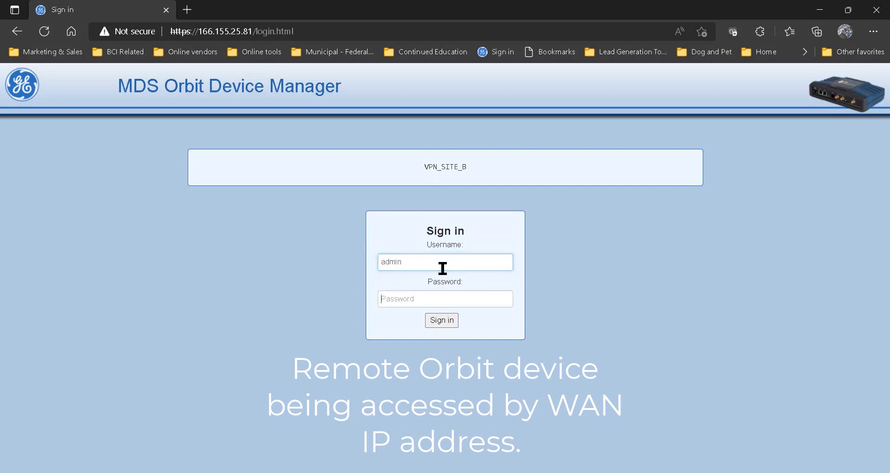
pyautogui.press('Tab')
pyautogui.write('a')
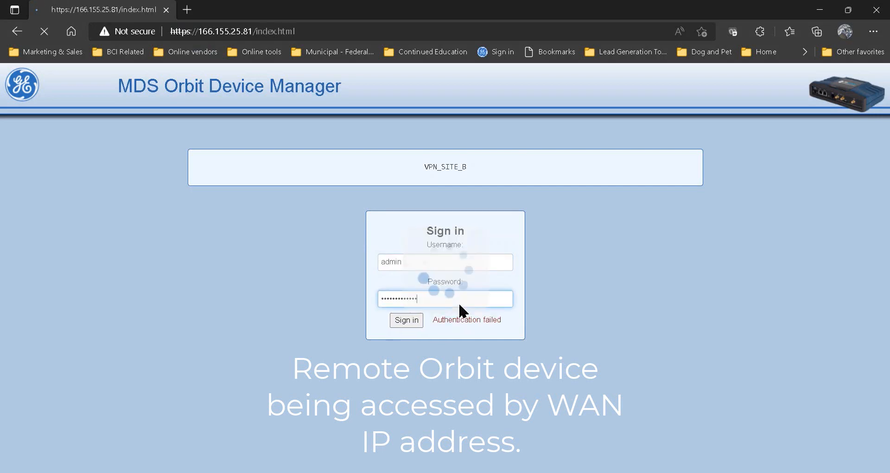
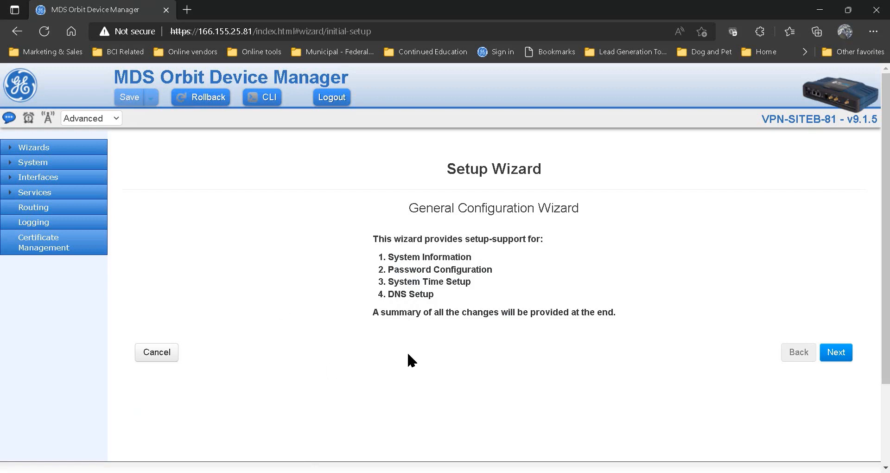
# Open the COM1 port details in the basic configuration of the Serial service
pyautogui.click(26, 178)
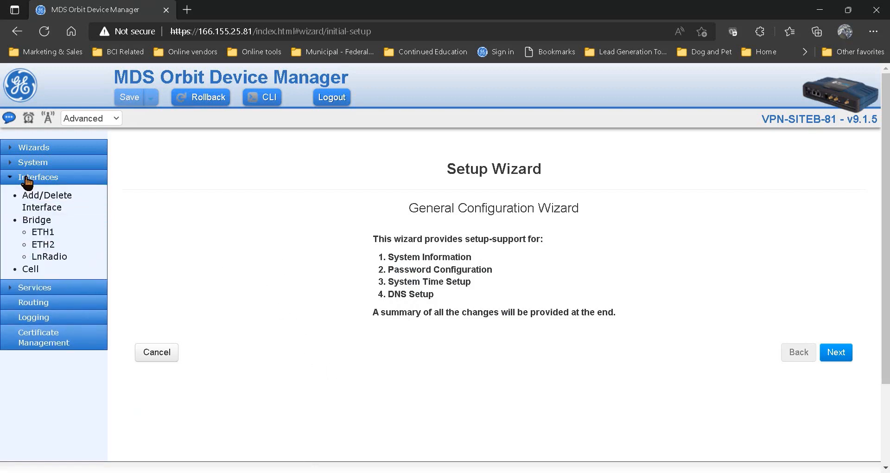
pyautogui.click(35, 289)
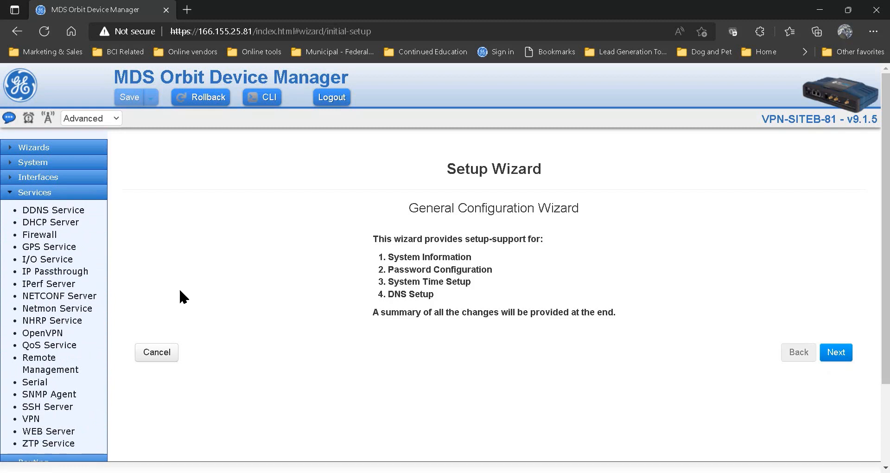
pyautogui.click(40, 386)
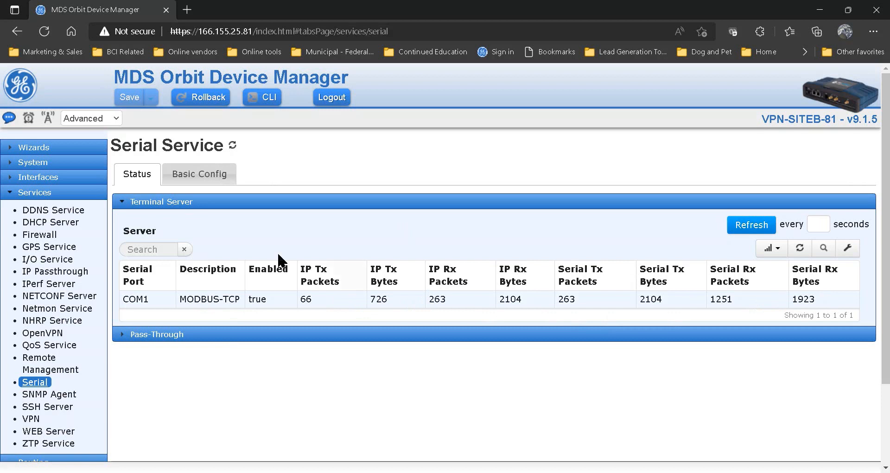
pyautogui.click(192, 179)
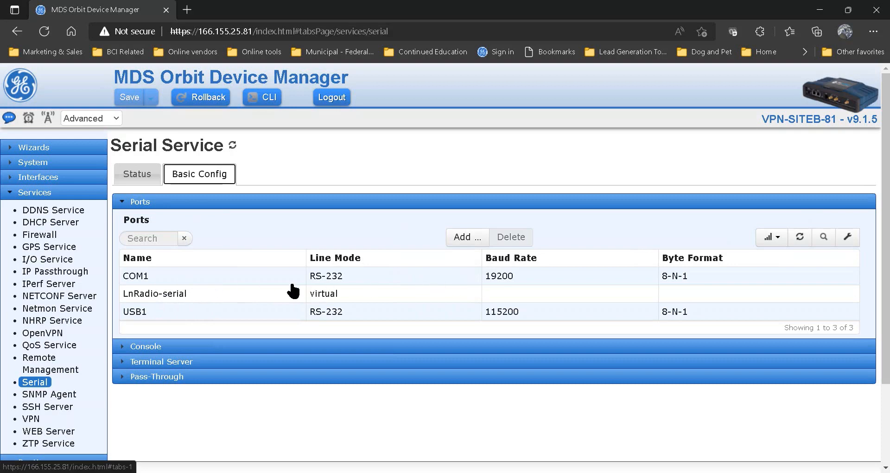
pyautogui.click(283, 278)
pyautogui.scroll(-3, 423, 292)
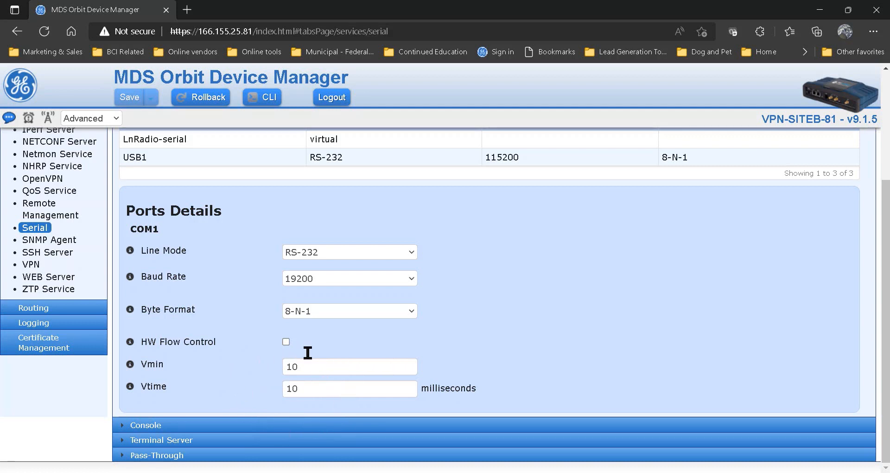
# Examine the COM1 port's line mode, baud rate and byte format, and read the help for Vmin and Vtime
pyautogui.scroll(-1, 281, 377)
pyautogui.scroll(3, 289, 280)
pyautogui.scroll(-3, 405, 382)
pyautogui.moveTo(131, 368)
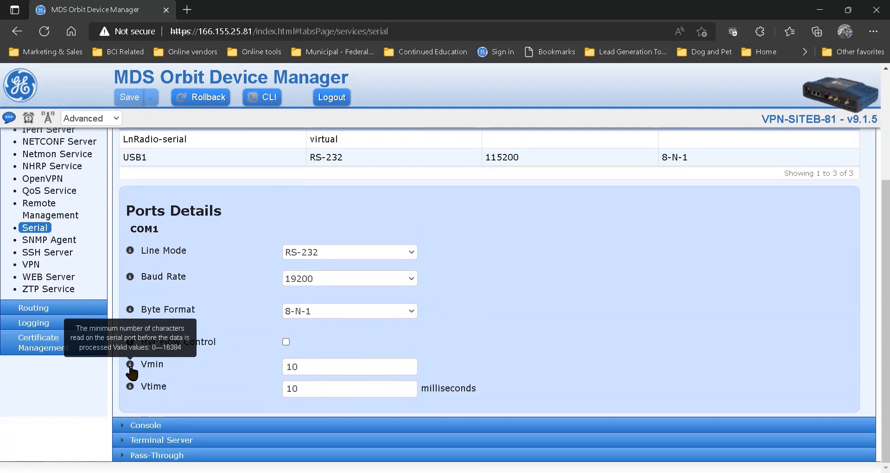
pyautogui.moveTo(131, 392)
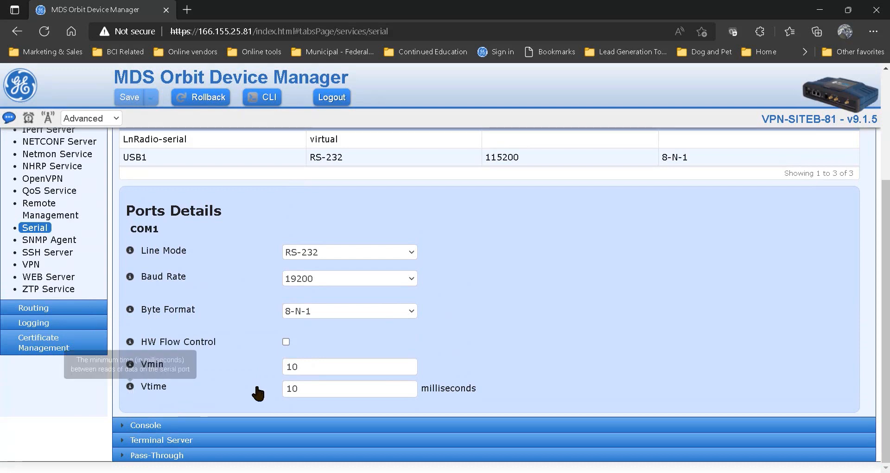
pyautogui.scroll(3, 303, 297)
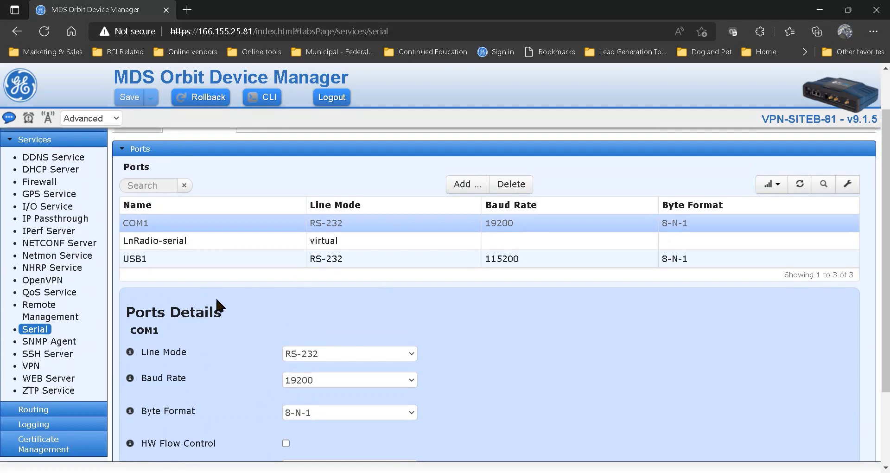
pyautogui.scroll(2, 215, 297)
pyautogui.scroll(-5, 254, 322)
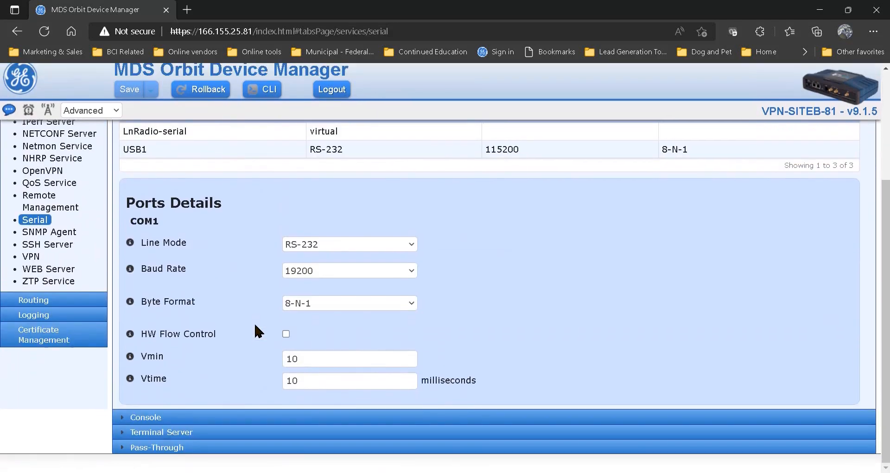
# Open the COM1 terminal server entry, review its Modbus TCP mode, port and timeouts, and finish without changing anything
pyautogui.click(207, 442)
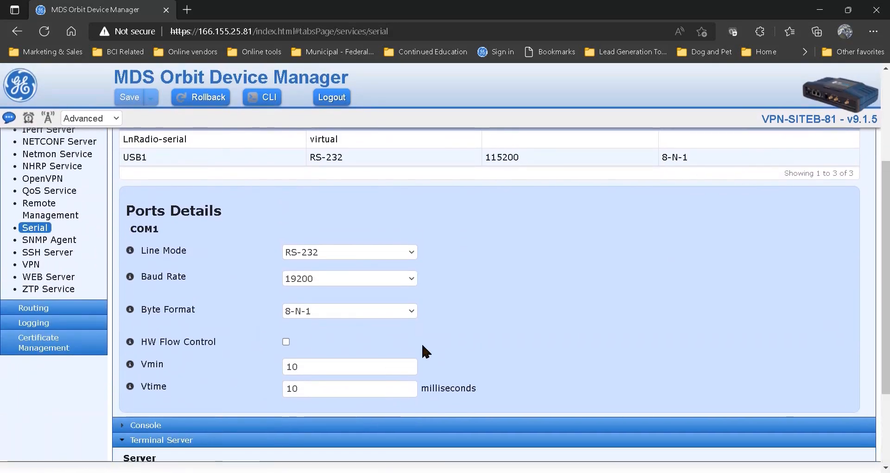
pyautogui.scroll(-3, 423, 348)
pyautogui.click(357, 380)
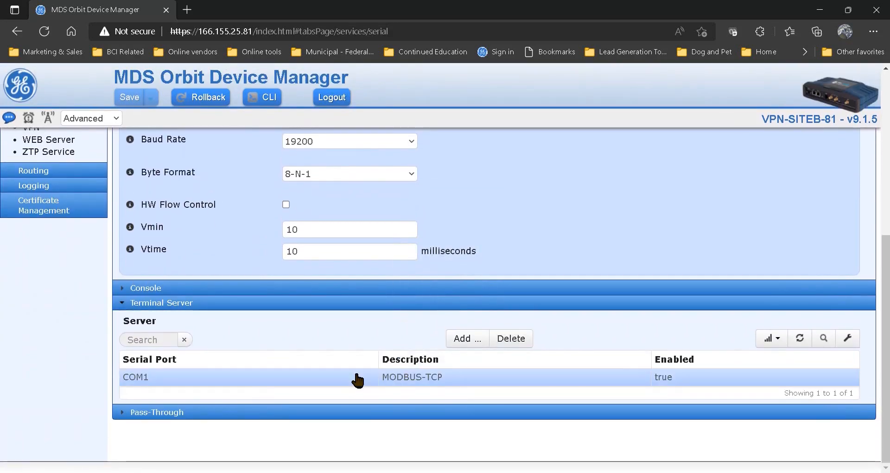
pyautogui.scroll(-5, 638, 304)
pyautogui.scroll(-2, 638, 298)
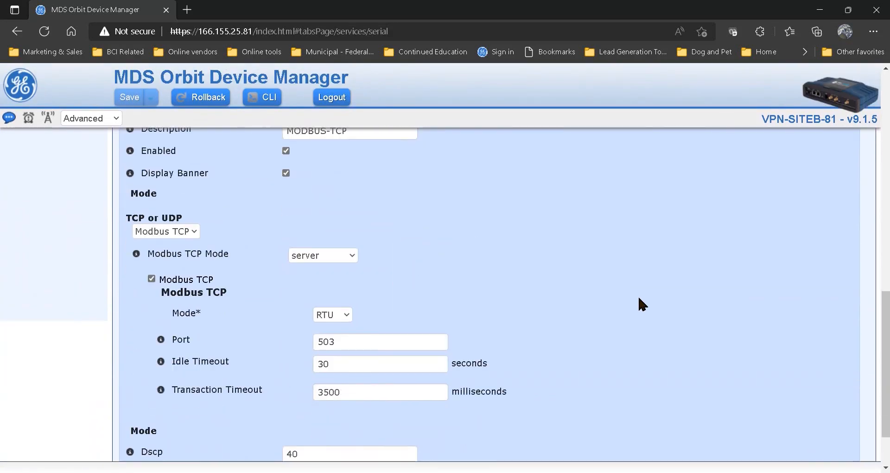
pyautogui.scroll(1, 638, 297)
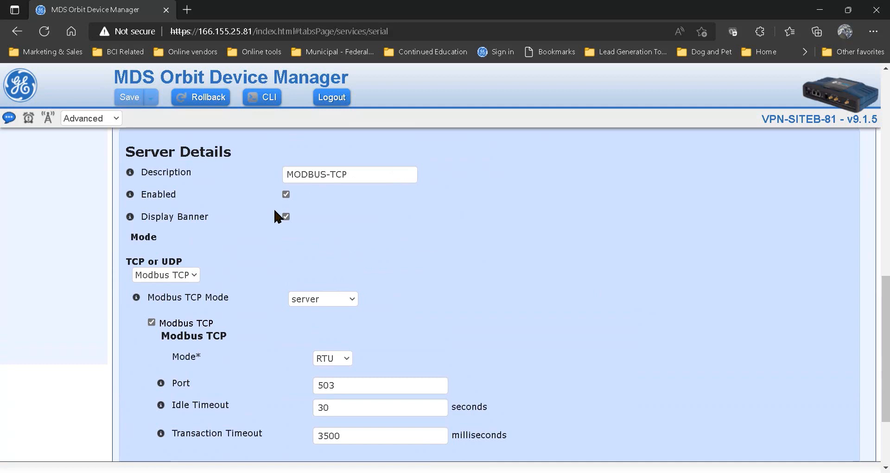
pyautogui.scroll(-1, 281, 306)
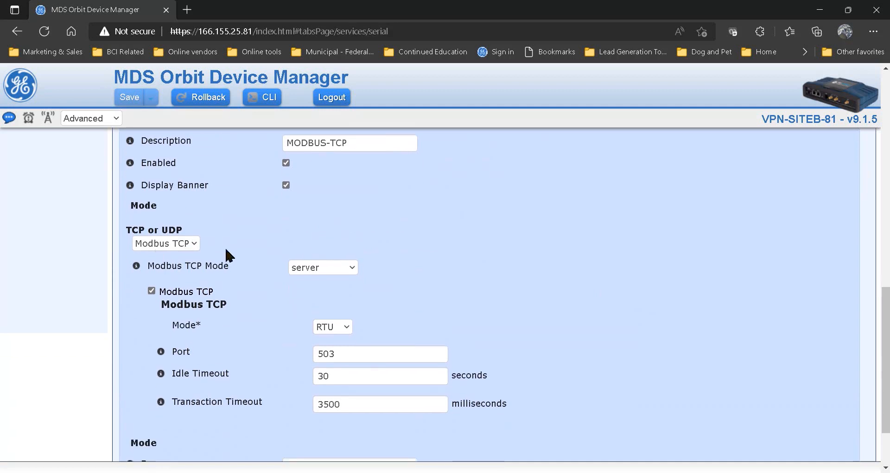
pyautogui.scroll(-2, 510, 281)
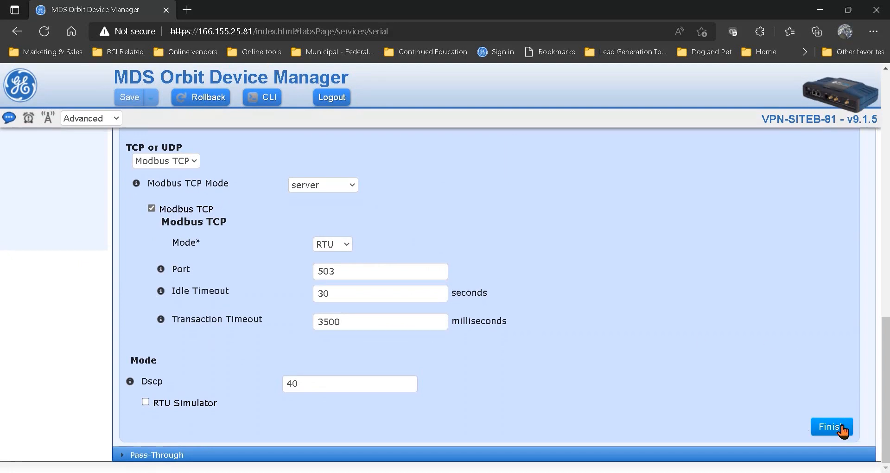
pyautogui.click(848, 427)
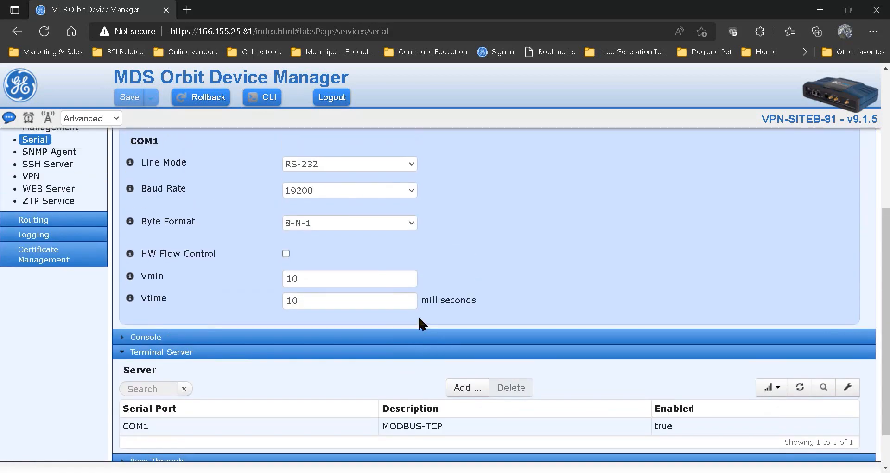
# Reopen the COM1 terminal server entry and check its description, Modbus TCP server mode, port and timeout settings
pyautogui.scroll(-1, 431, 285)
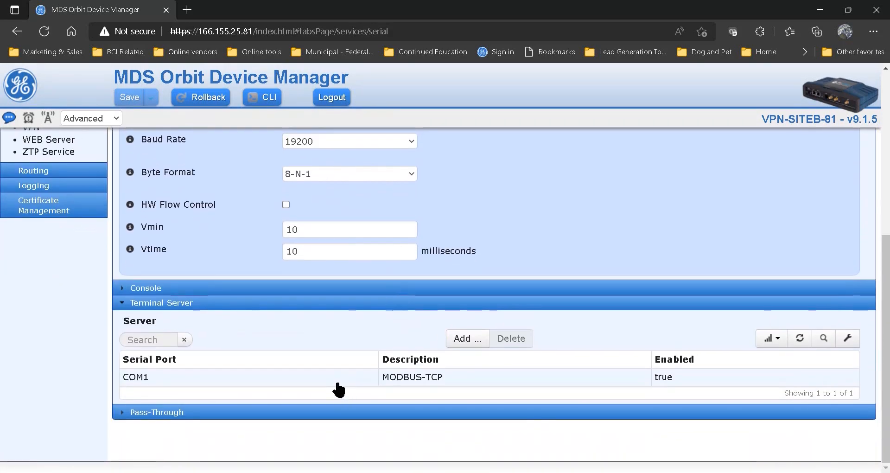
pyautogui.click(338, 384)
pyautogui.scroll(-9, 328, 353)
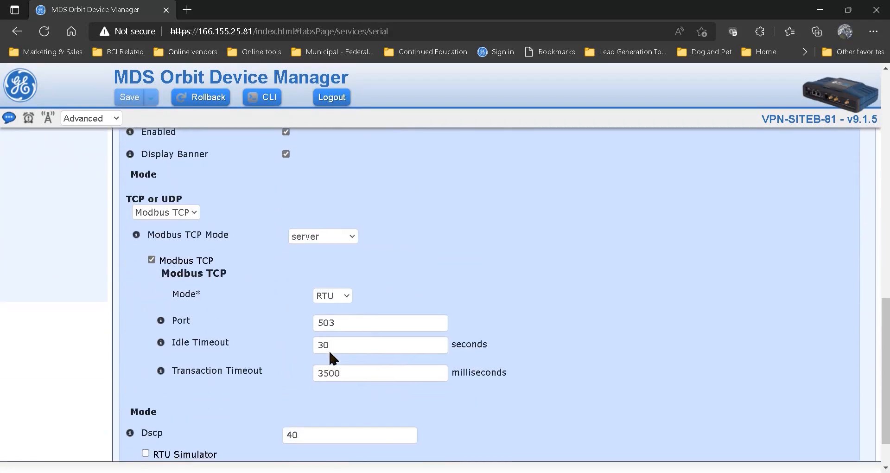
pyautogui.scroll(-1, 435, 253)
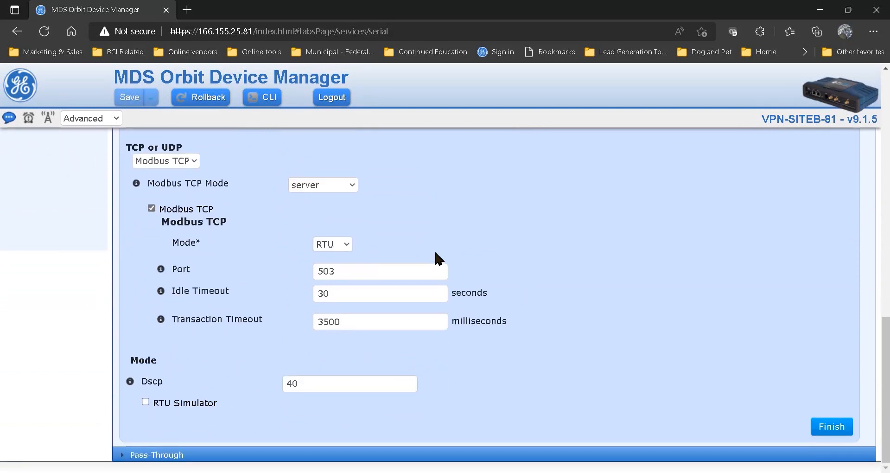
pyautogui.scroll(3, 435, 253)
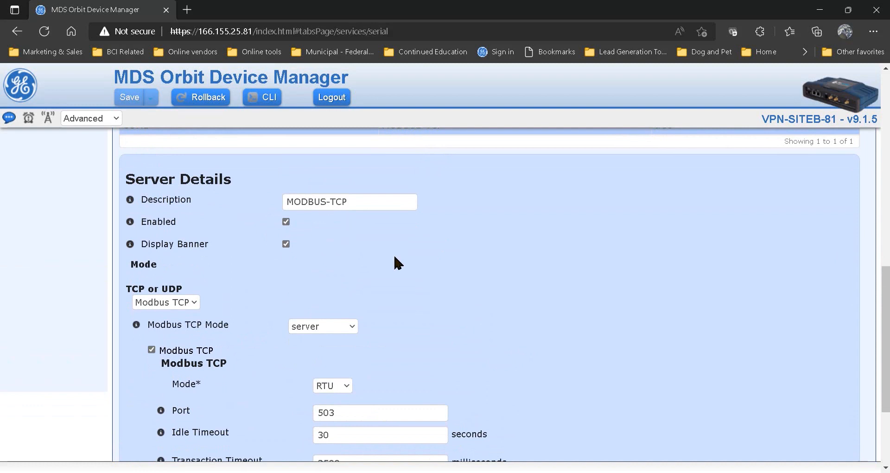
pyautogui.scroll(-3, 455, 331)
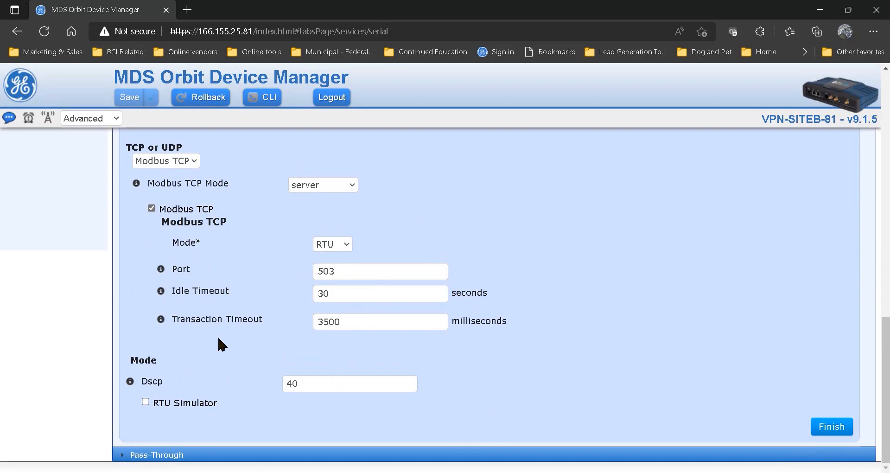
# Open the TCP rule of the PORT_FORWARD rule set under the Firewall service's Destination NAT configuration
pyautogui.scroll(12, 199, 322)
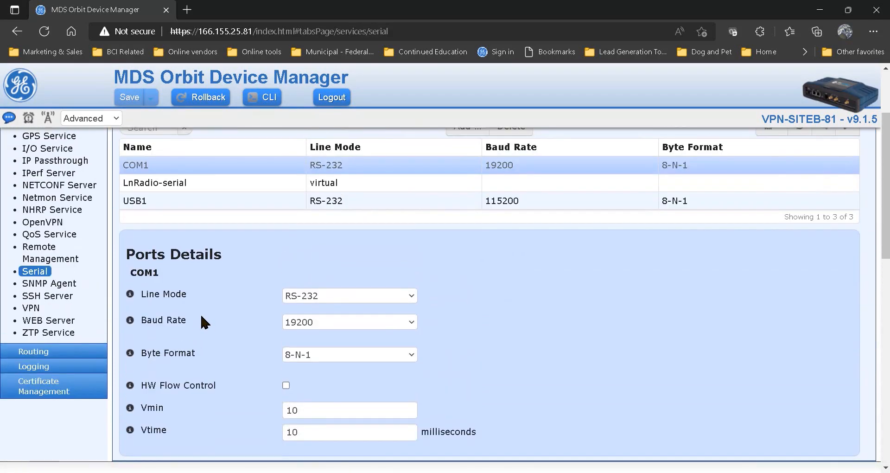
pyautogui.scroll(2, 199, 322)
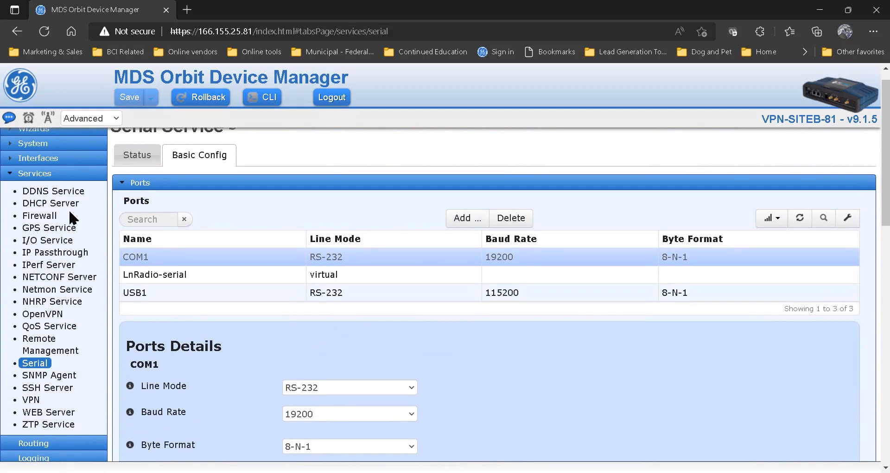
pyautogui.click(47, 217)
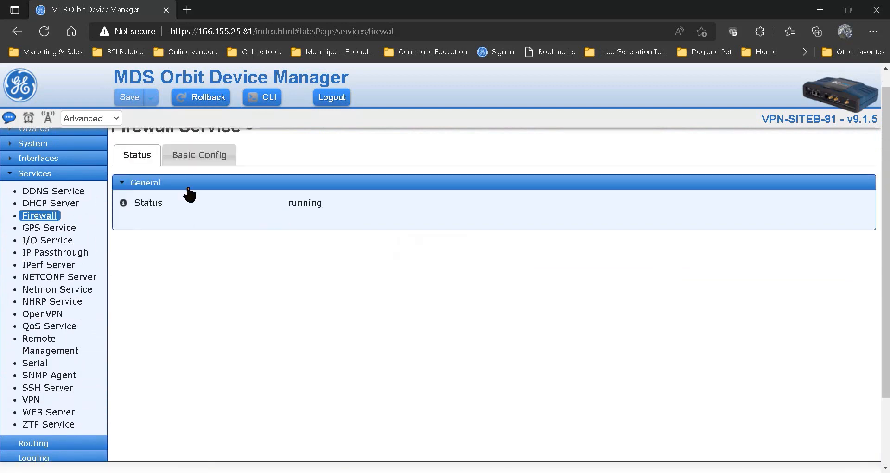
pyautogui.click(184, 157)
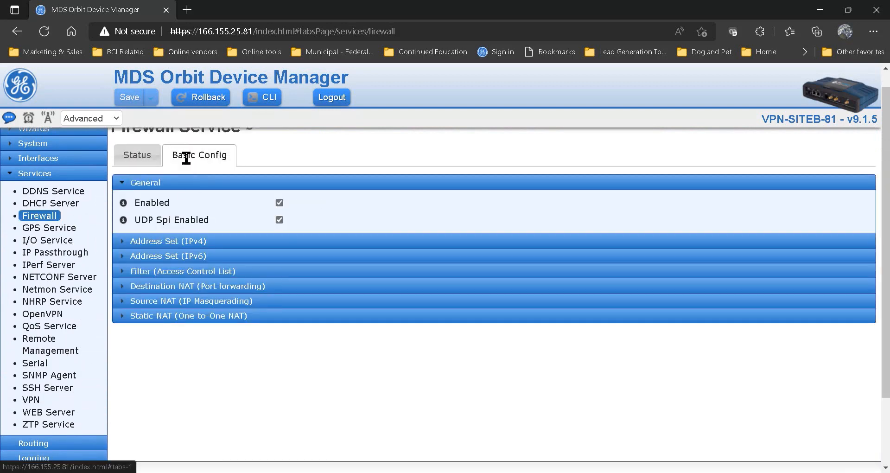
pyautogui.click(162, 286)
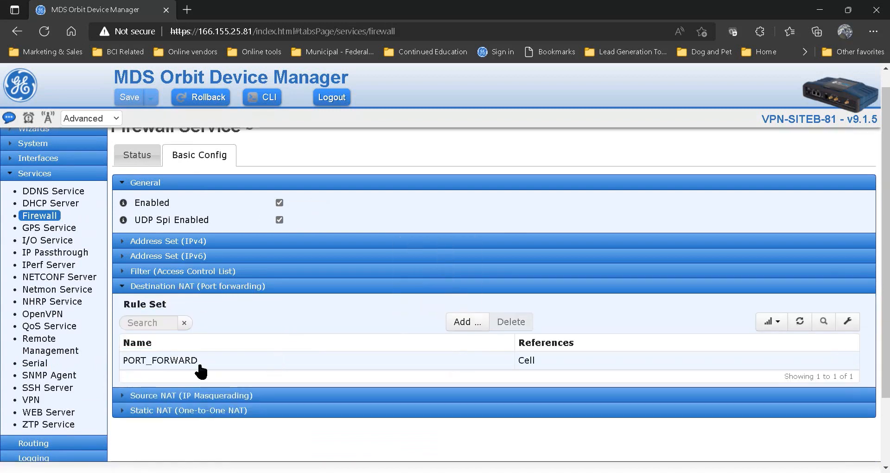
pyautogui.click(199, 365)
pyautogui.scroll(-3, 371, 353)
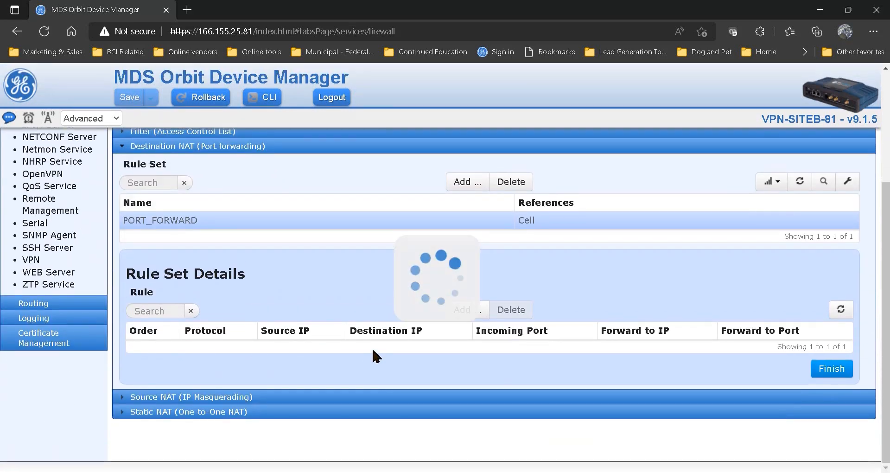
pyautogui.scroll(-1, 372, 349)
pyautogui.click(261, 336)
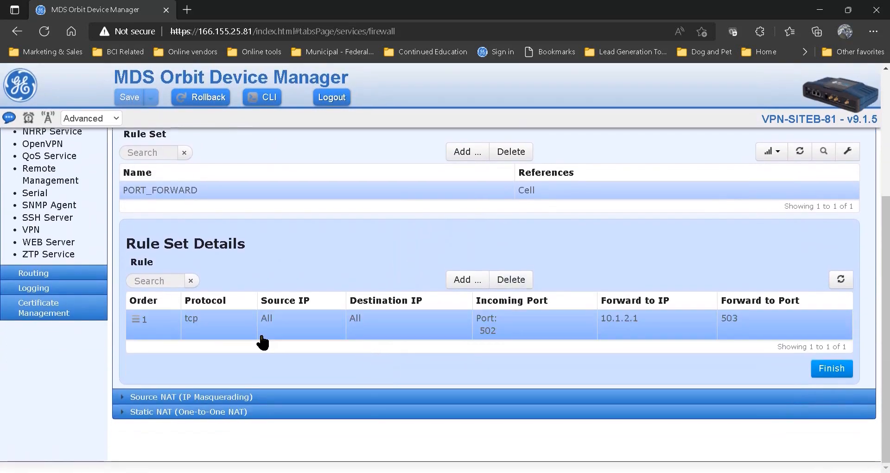
# Examine the port forwarding rule's protocol, destination port, and Destination NAT address and port
pyautogui.scroll(-4, 433, 355)
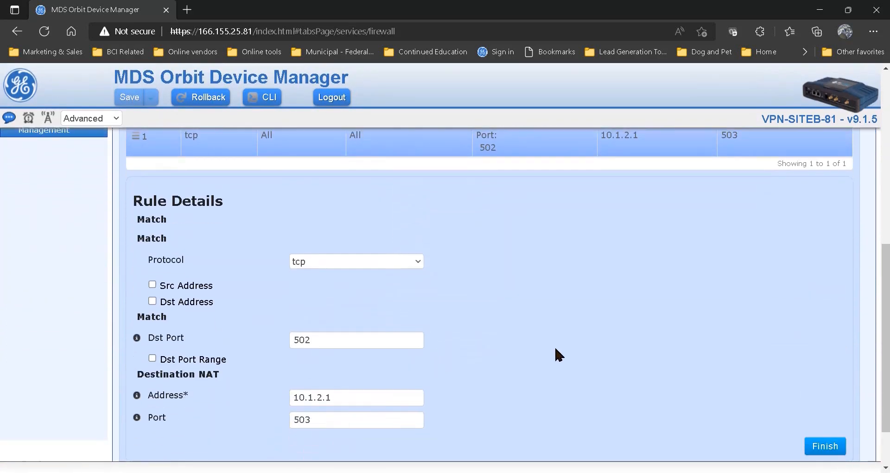
pyautogui.scroll(-2, 555, 349)
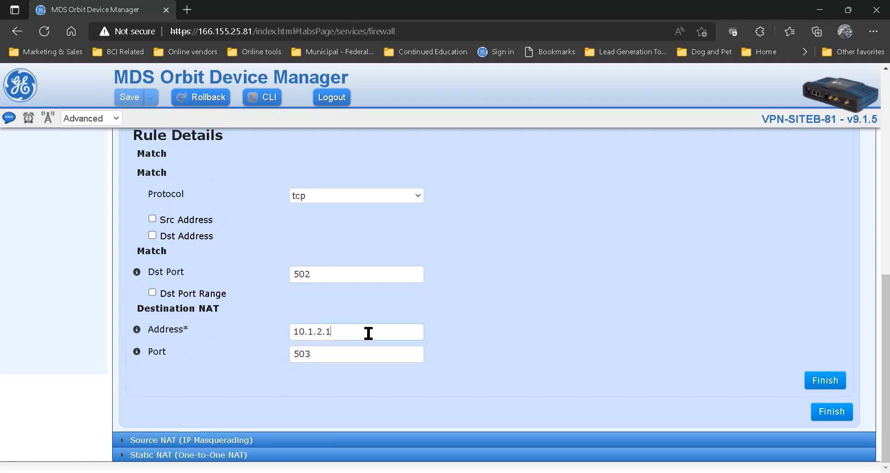
pyautogui.moveTo(368, 333); pyautogui.dragTo(246, 357)
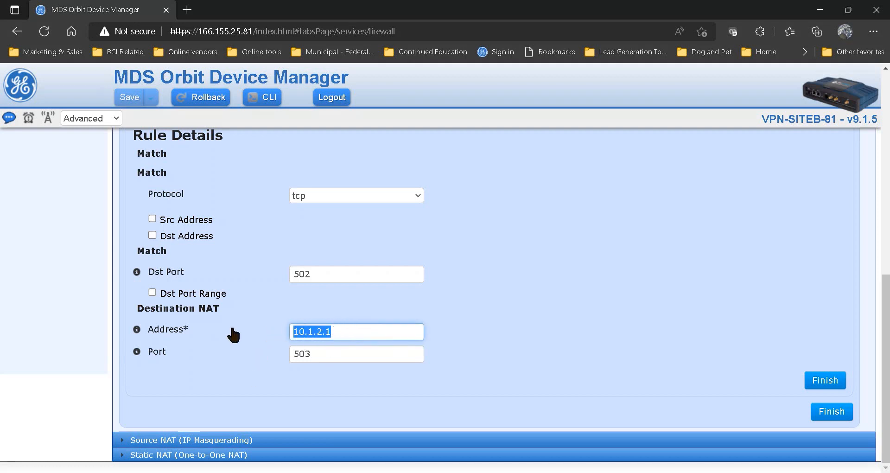
pyautogui.click(351, 354)
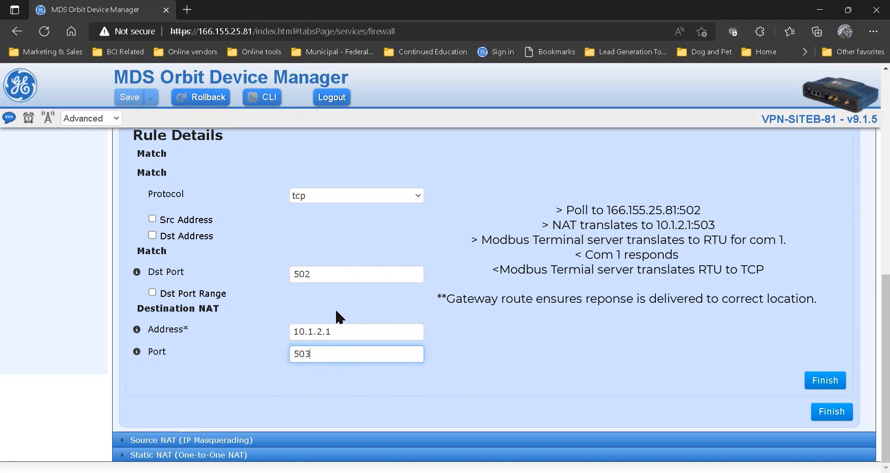
pyautogui.scroll(9, 256, 260)
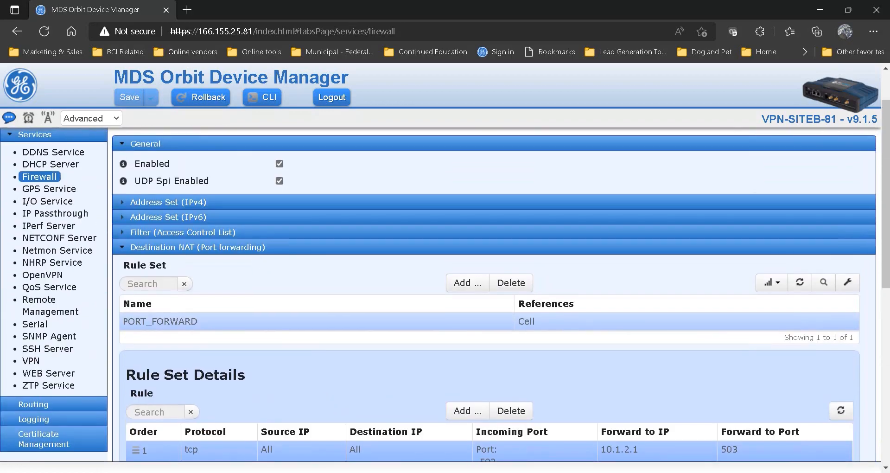
# Switch to the command prompt to check the modpoll polling output, and return to the Device Manager
pyautogui.hotkey('alt', 'Tab')
pyautogui.click(340, 299)
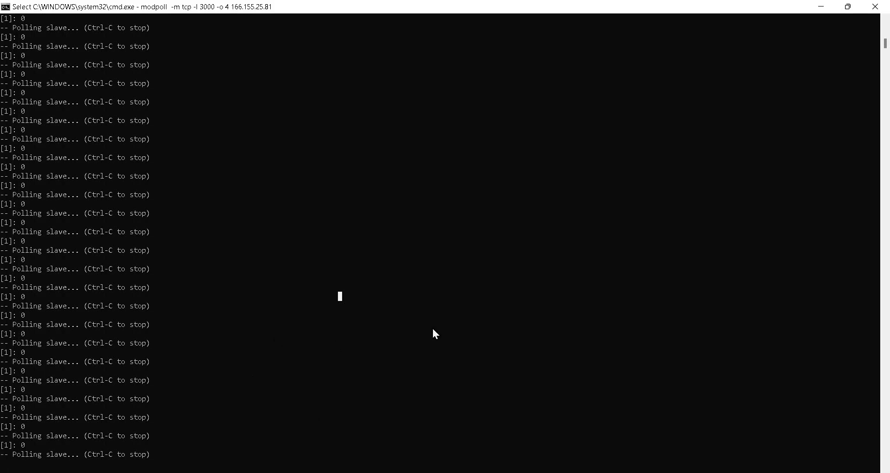
pyautogui.click(818, 8)
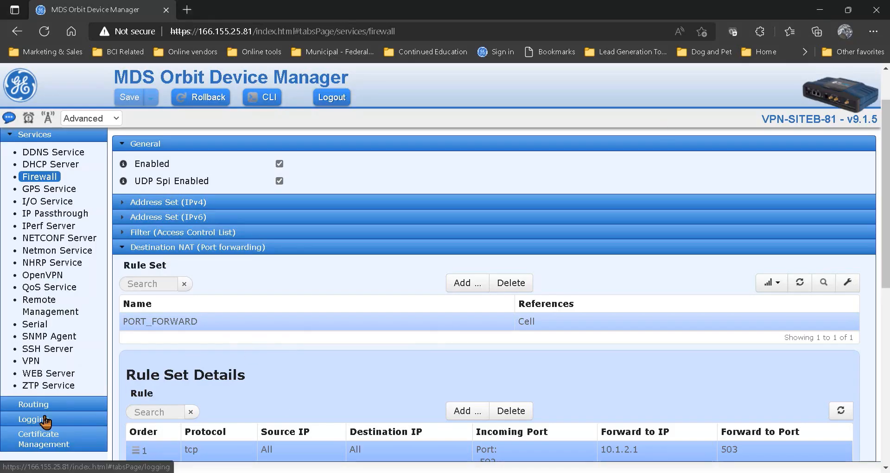
# Open the GTW entry of the IPv4 static routes in the basic routing configuration
pyautogui.click(33, 407)
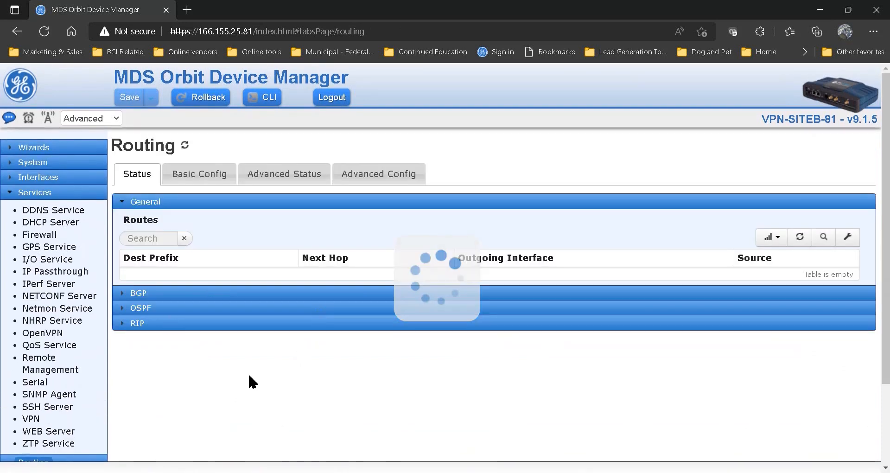
pyautogui.click(204, 181)
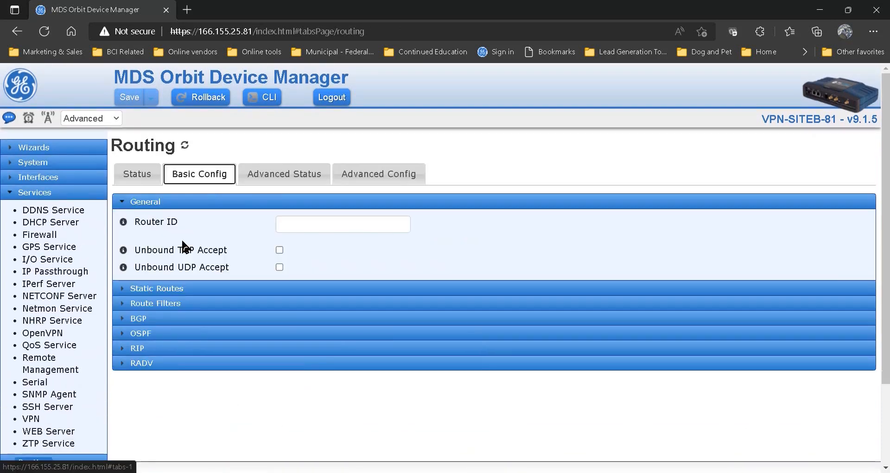
pyautogui.click(171, 291)
pyautogui.scroll(-1, 345, 365)
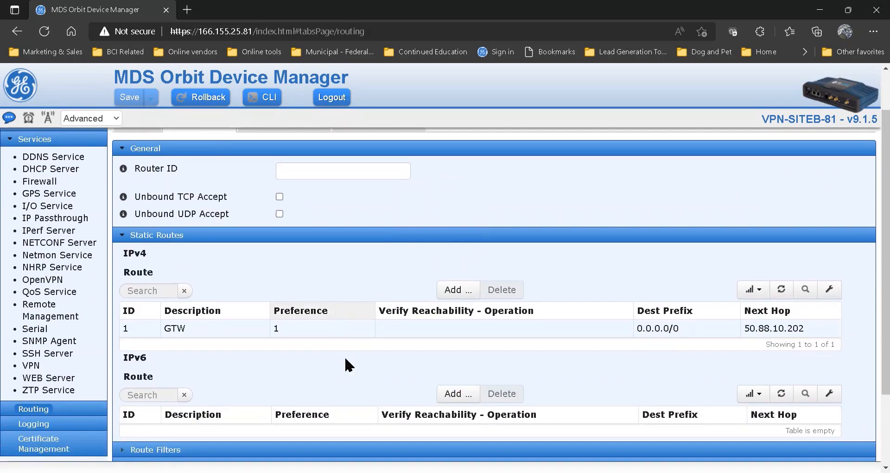
pyautogui.click(216, 334)
# Examine the GTW route's outgoing interface, preference, destination prefix and next hop address
pyautogui.scroll(-2, 366, 352)
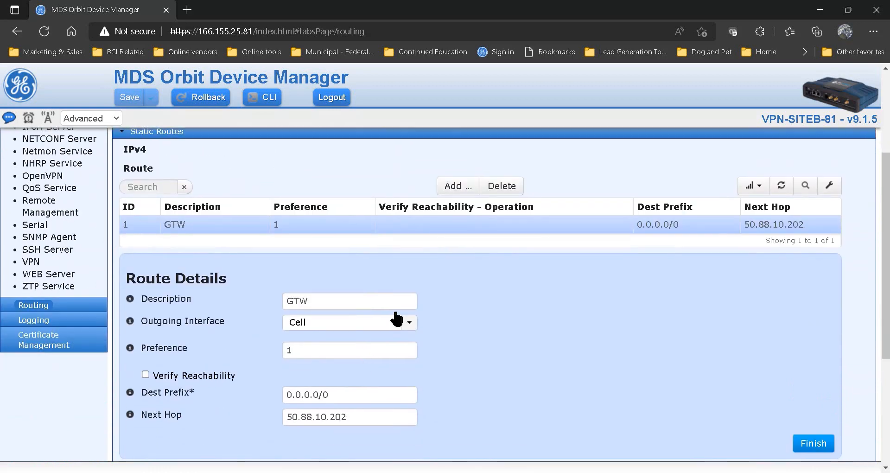
pyautogui.scroll(-1, 489, 302)
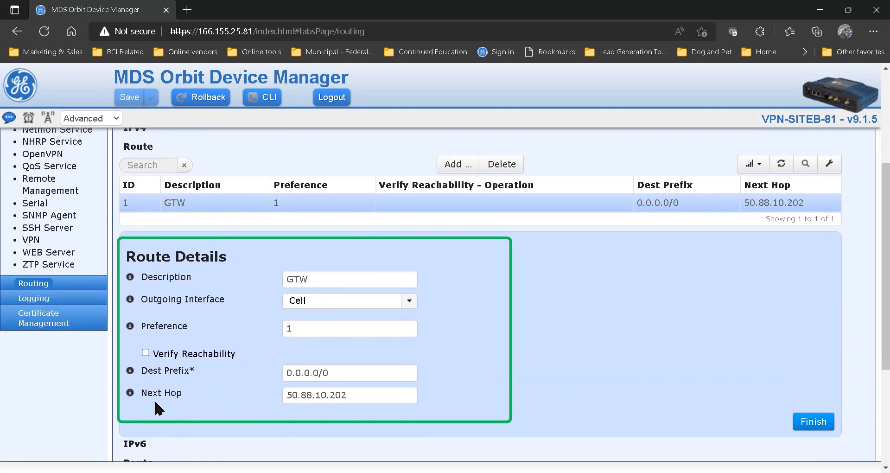
pyautogui.moveTo(363, 397); pyautogui.dragTo(271, 396)
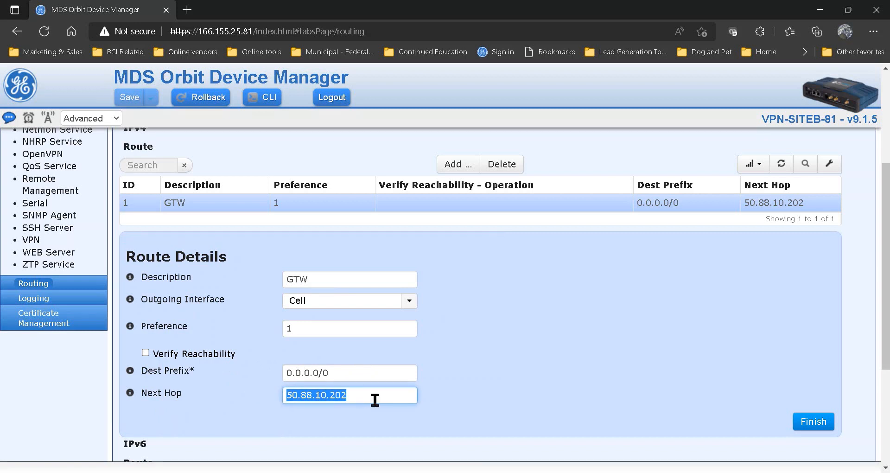
pyautogui.scroll(1, 374, 399)
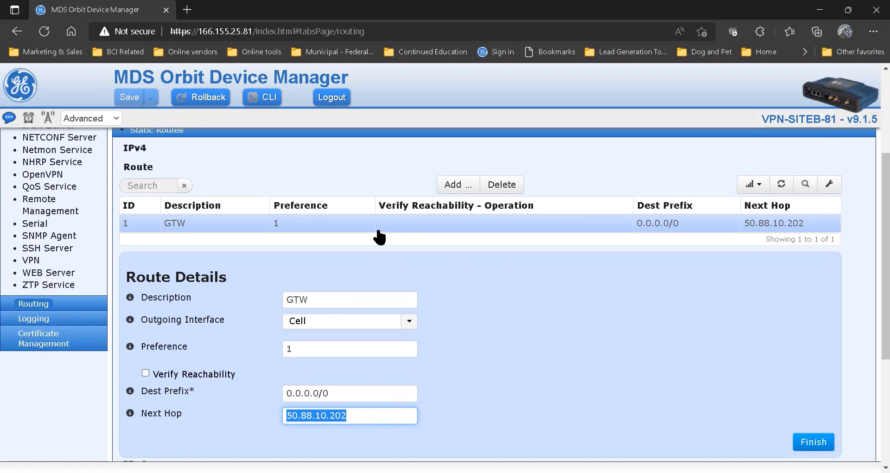
pyautogui.scroll(2, 380, 236)
pyautogui.scroll(-4, 558, 387)
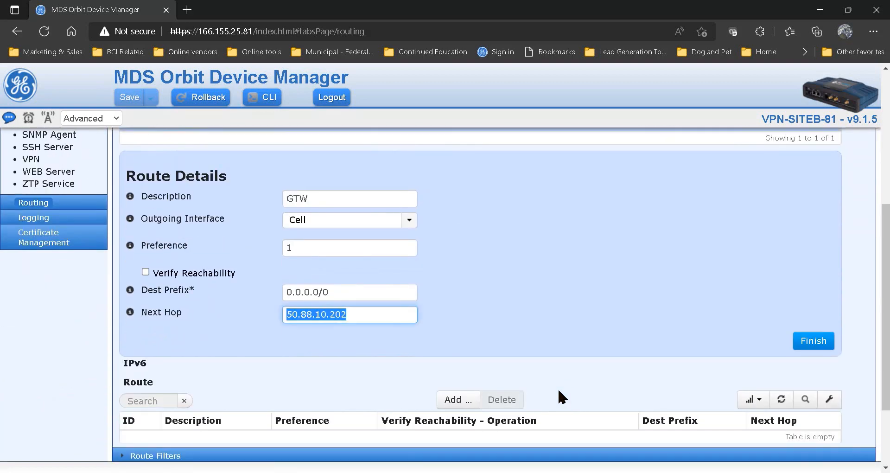
# Delete the GTW IPv4 static route and save the configuration change
pyautogui.scroll(3, 557, 388)
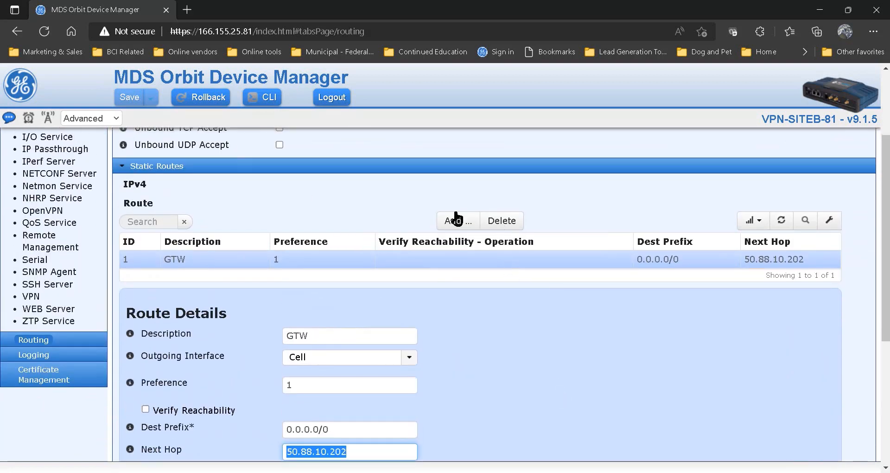
pyautogui.click(518, 221)
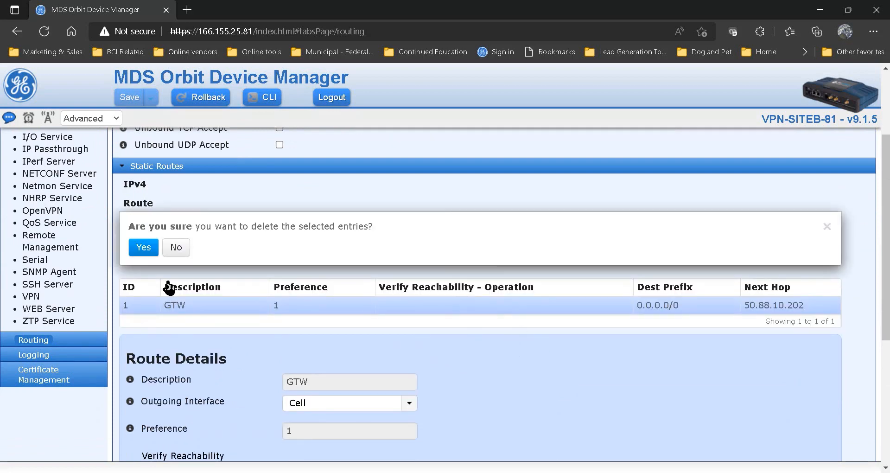
pyautogui.click(146, 250)
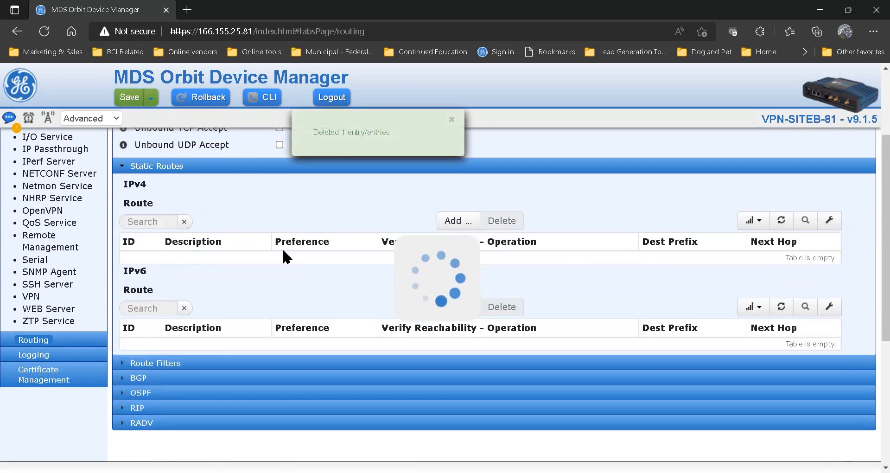
pyautogui.click(132, 99)
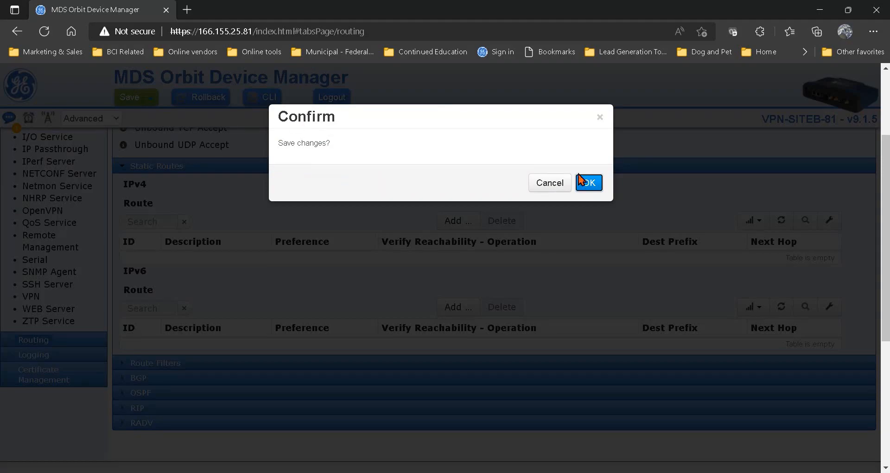
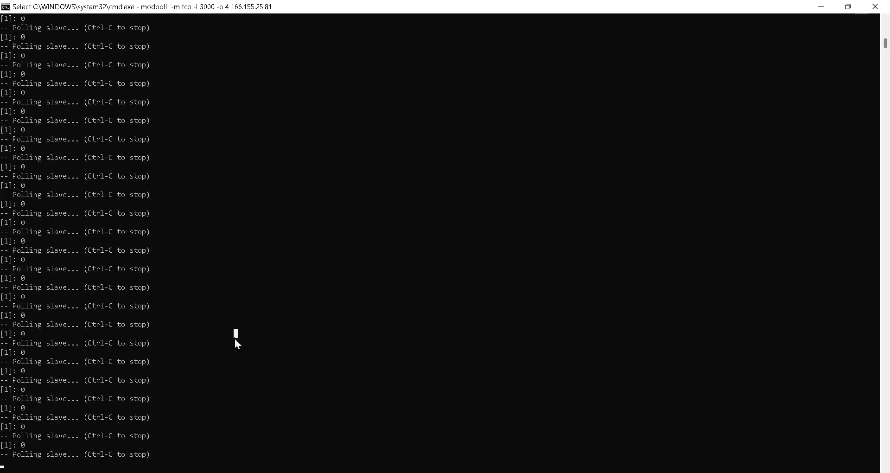
# Restart polling with modpoll -m tcp -l 3000 -o 4 166.155.25.81 in the command prompt, and return to the MDS Orbit Device Manager
pyautogui.press('Escape')
pyautogui.press('Up')
pyautogui.press('Return')
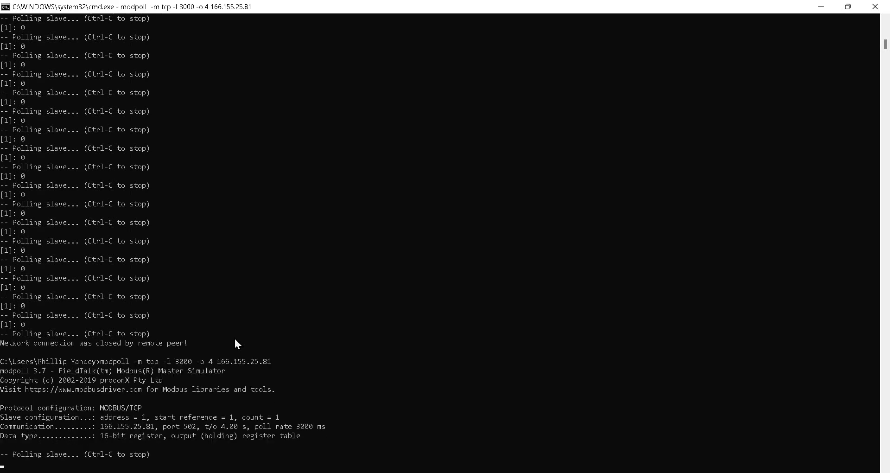
pyautogui.scroll(-3, 373, 347)
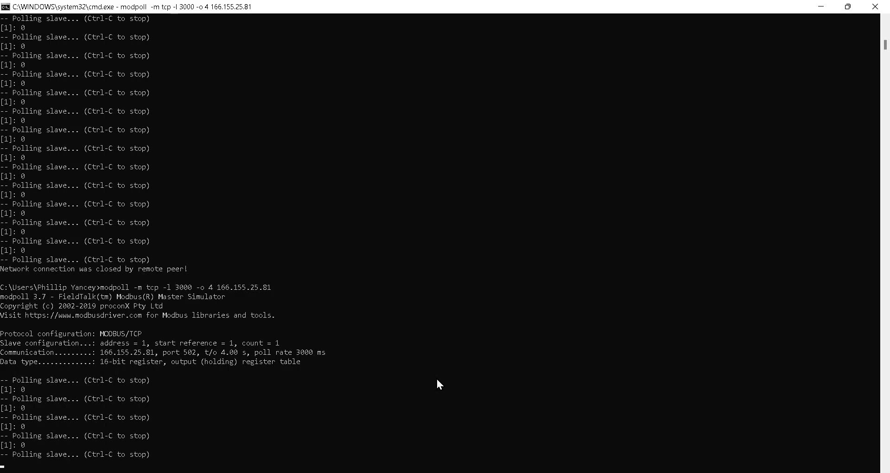
pyautogui.click(437, 378)
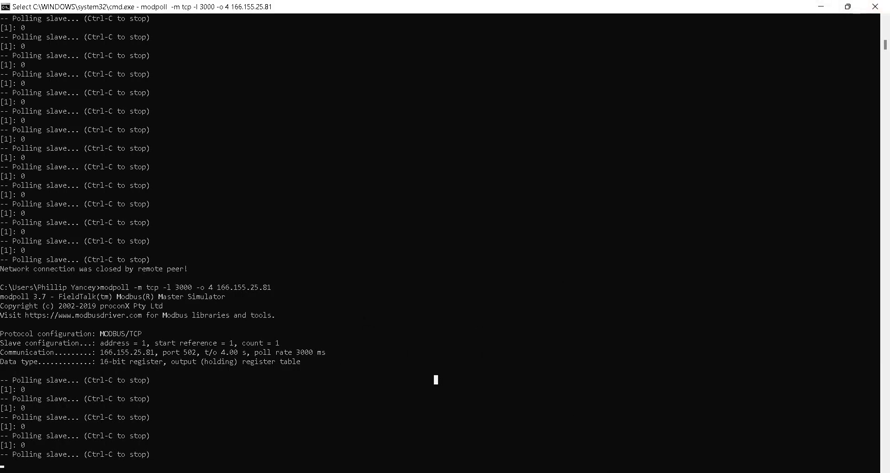
pyautogui.hotkey('alt', 'Tab')
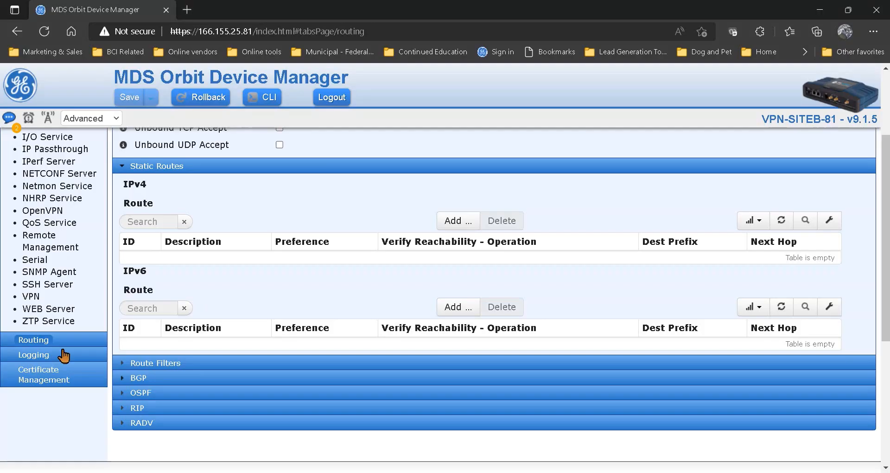